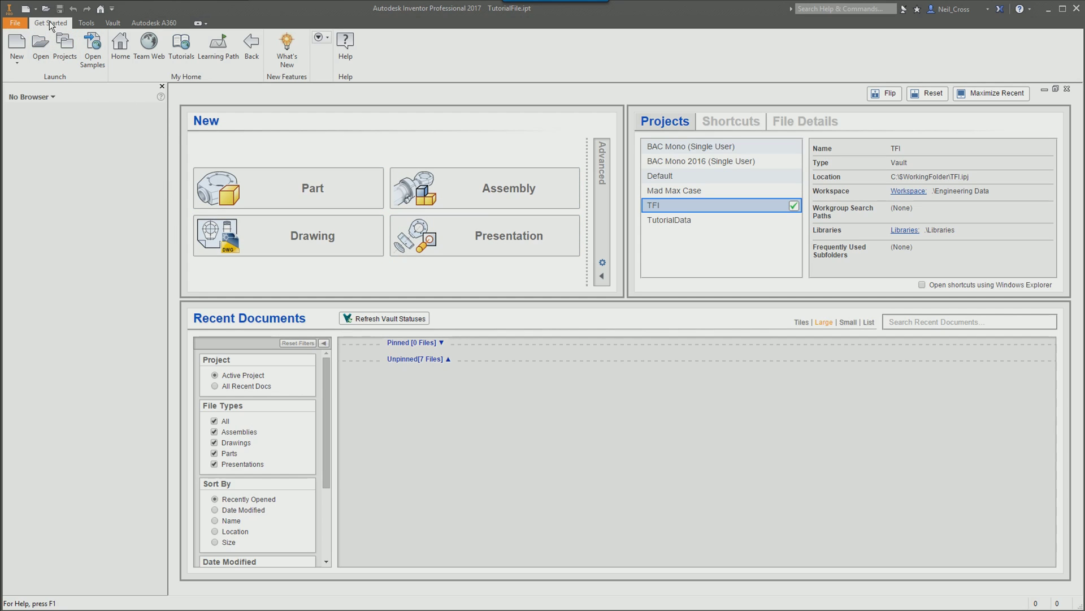
- Open the Learning Autodesk Inventor tutorial path from the My Home panel
click(218, 53)
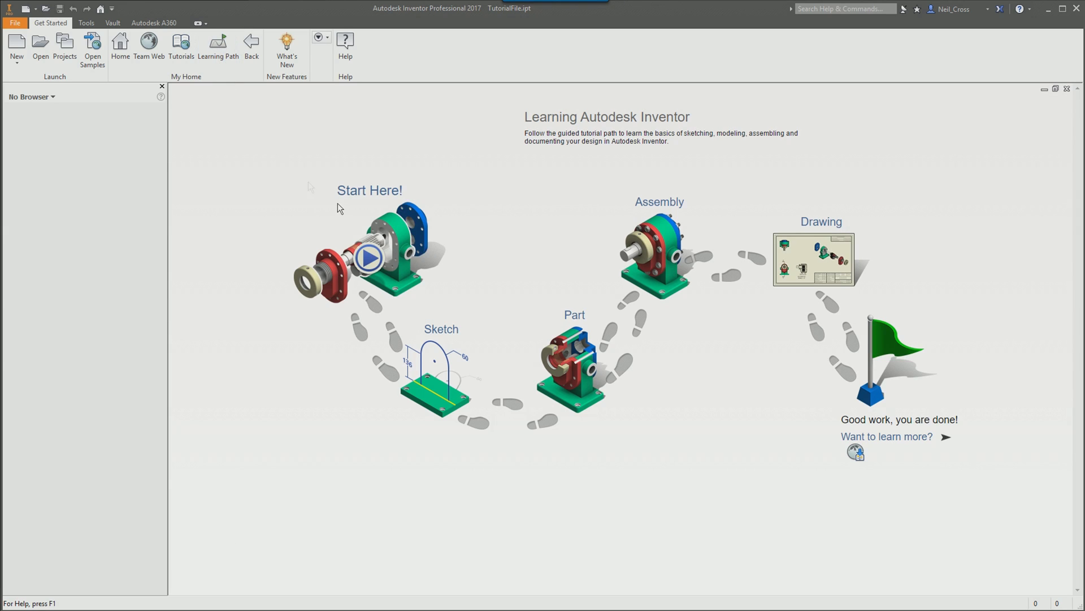
- Play the Start Here Inventor Overview video
click(362, 251)
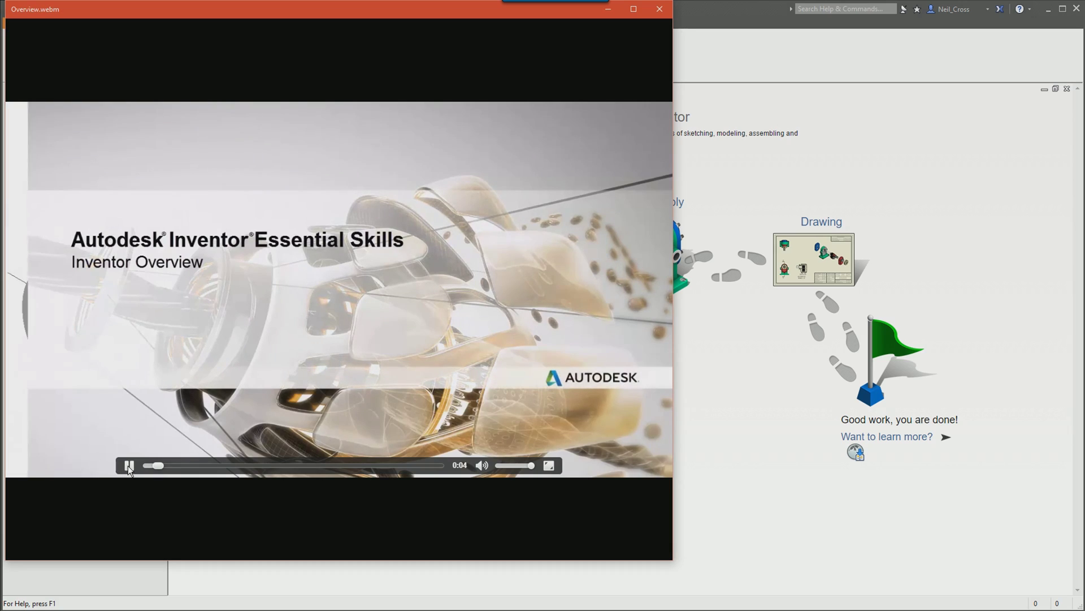
- Pause the Overview.webm video and close its window
click(129, 466)
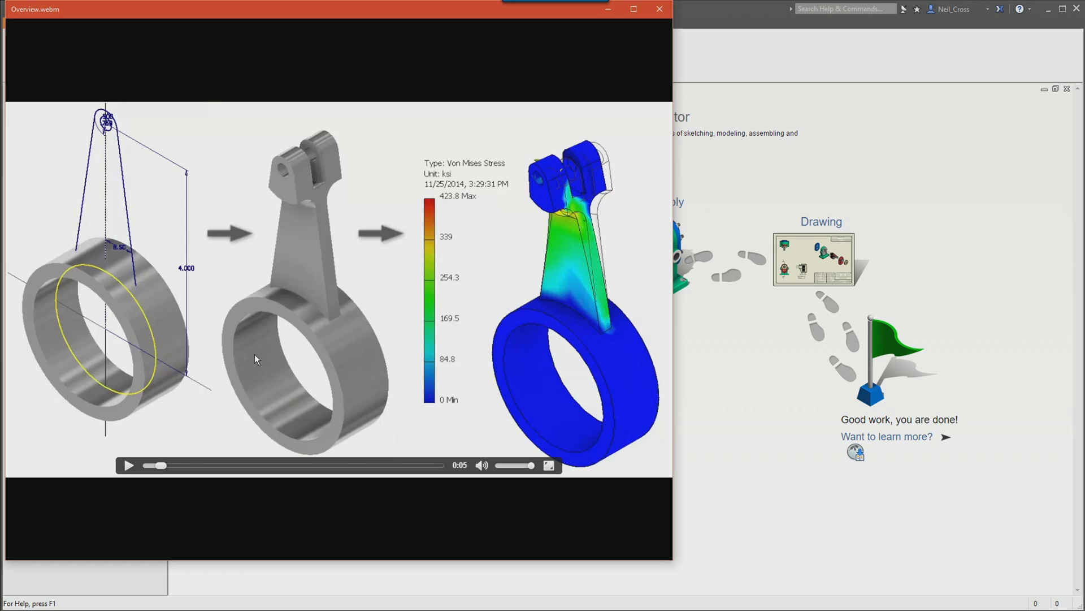
click(659, 10)
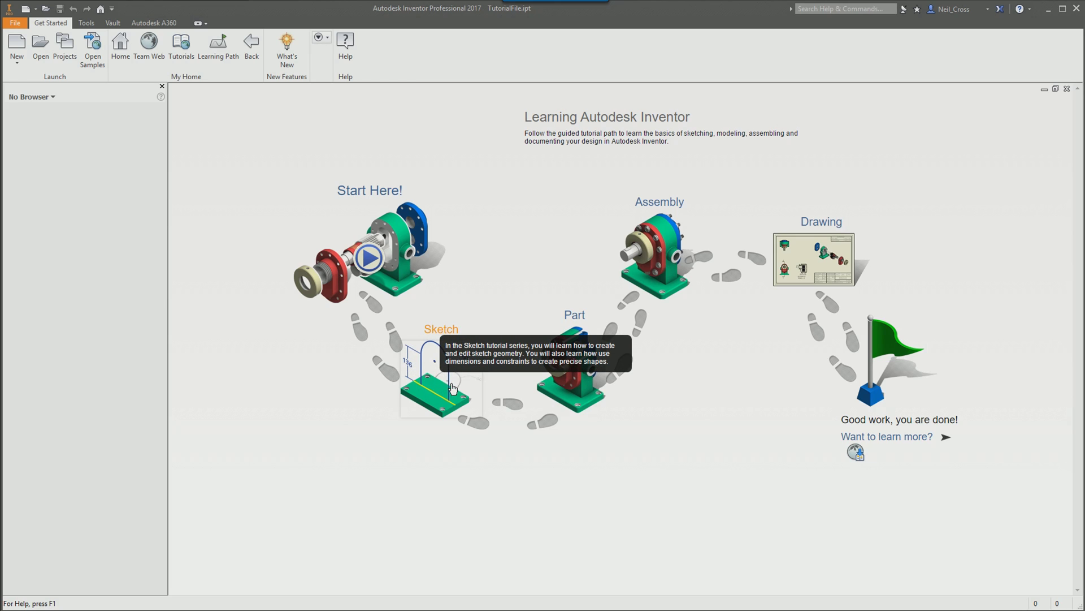
- Open the Sketch tutorial series from the learning path
click(444, 407)
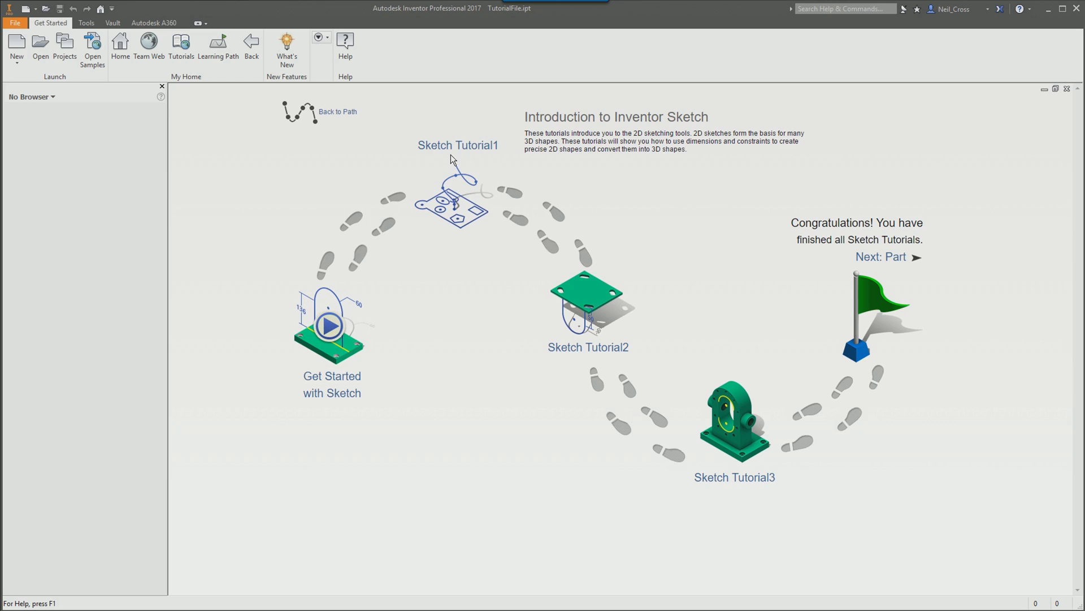
- Start Sketch Tutorial1, opening TutorialFile.ipt with its Step 1 guide panel
click(459, 210)
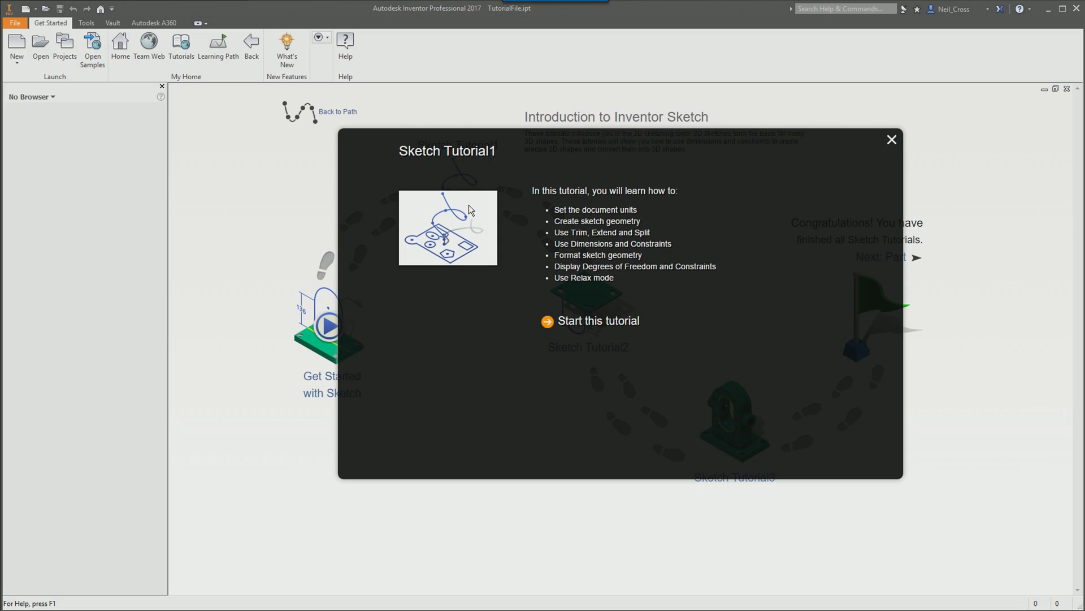
click(574, 321)
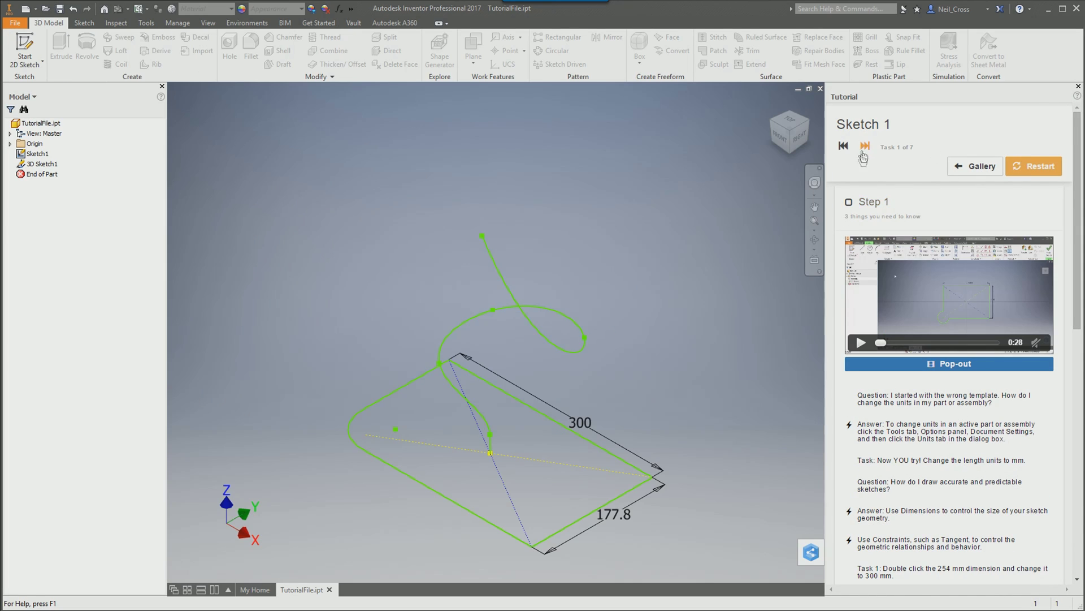
drag(1077, 249, 1078, 214)
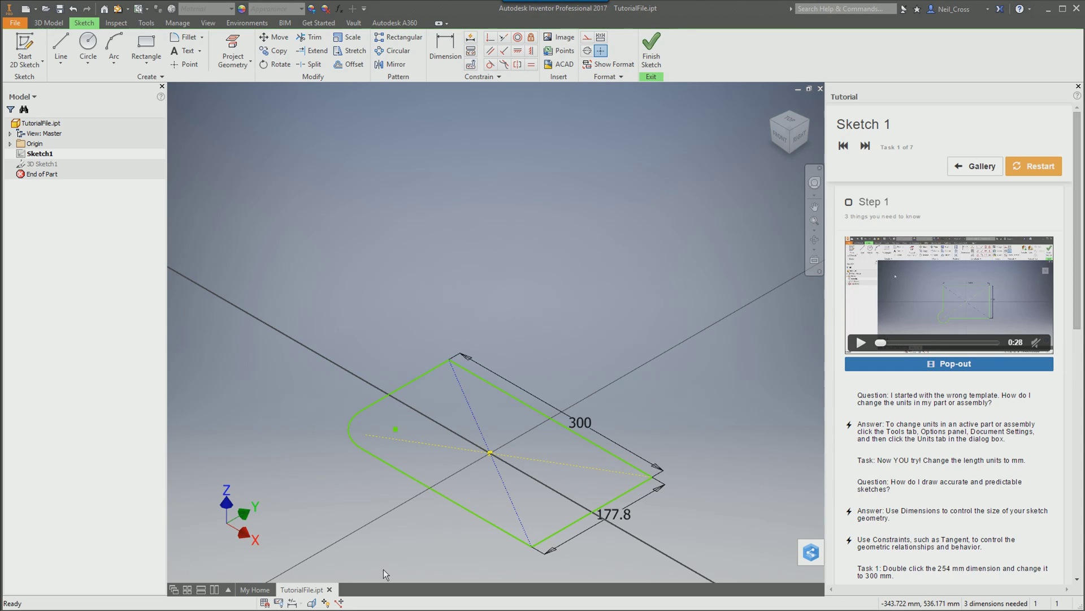
click(329, 589)
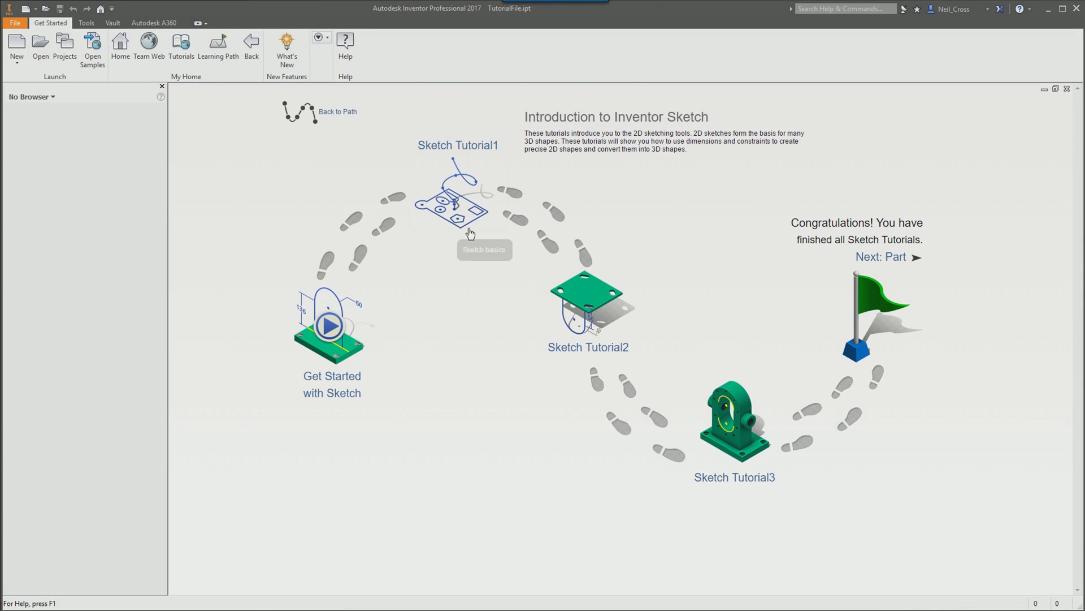
click(471, 215)
click(607, 322)
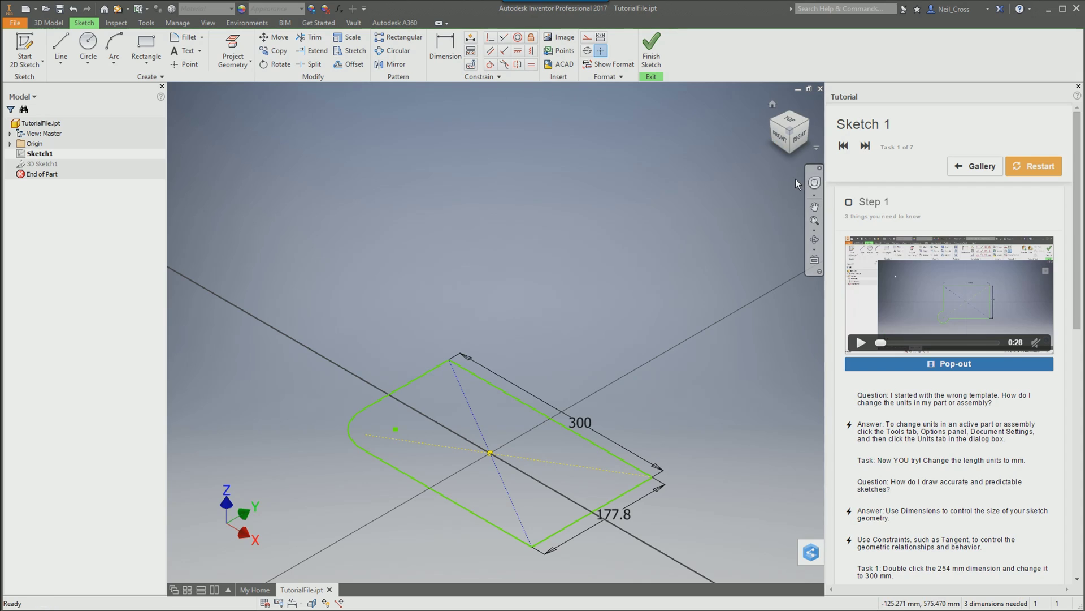
click(862, 342)
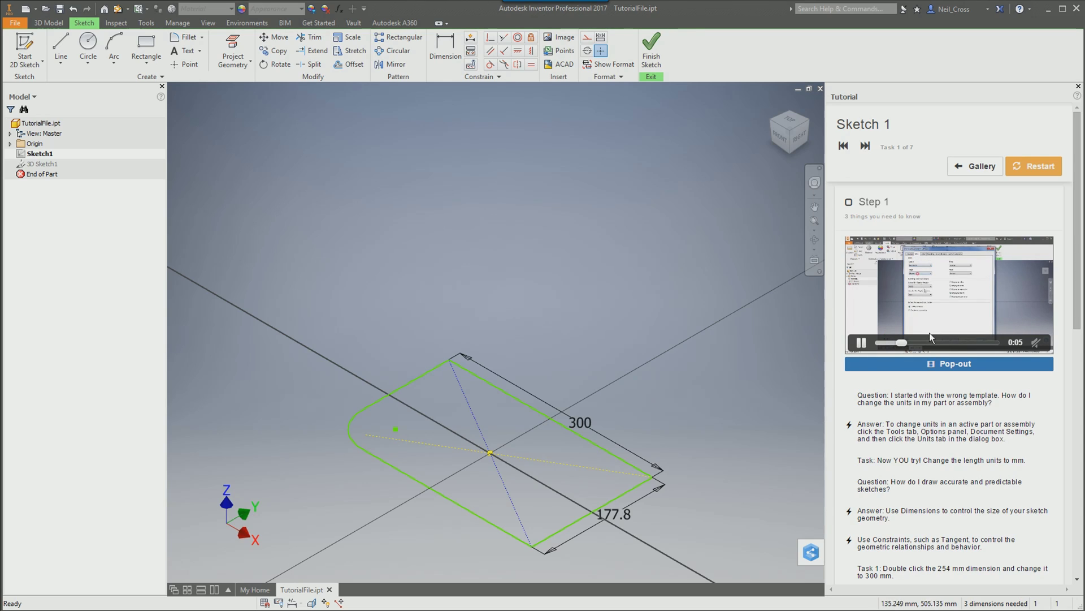
- Pause the Step 1 tutorial video at 0:06 and view the Answer ribbon hints
click(861, 343)
click(876, 411)
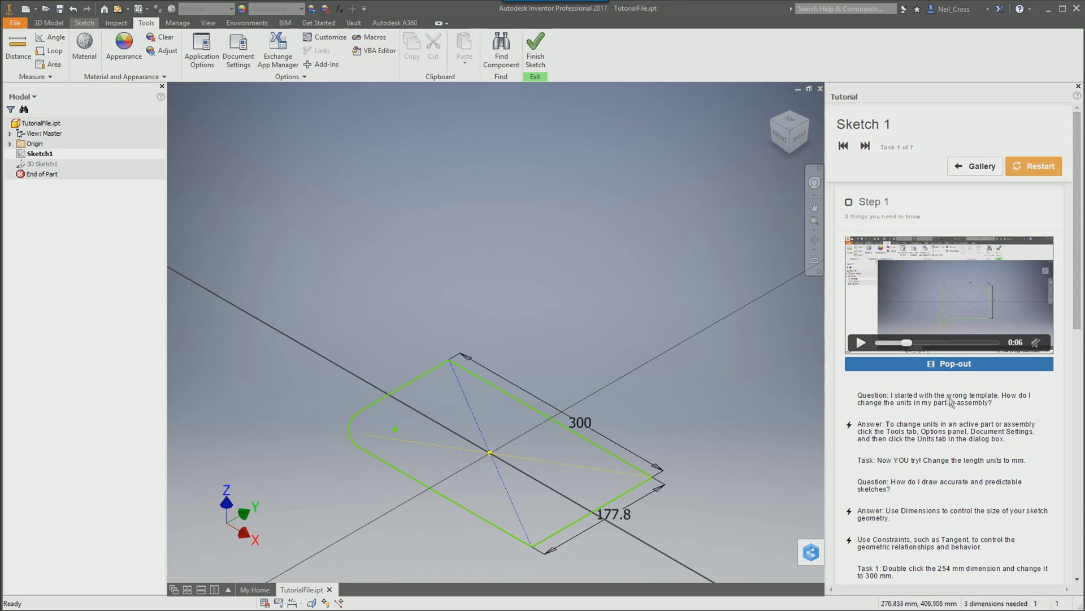
mouse_move(879, 431)
mouse_move(908, 514)
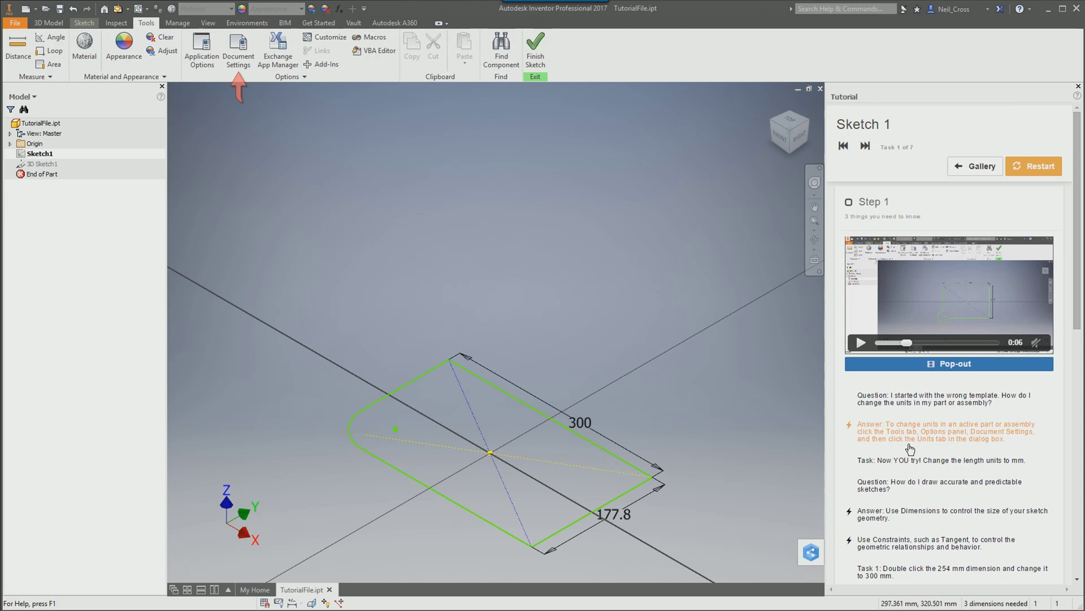
- Review the Sketch 1 tutorial steps and open Step 4, Create sketch geometry
scroll(915, 449, down, 4)
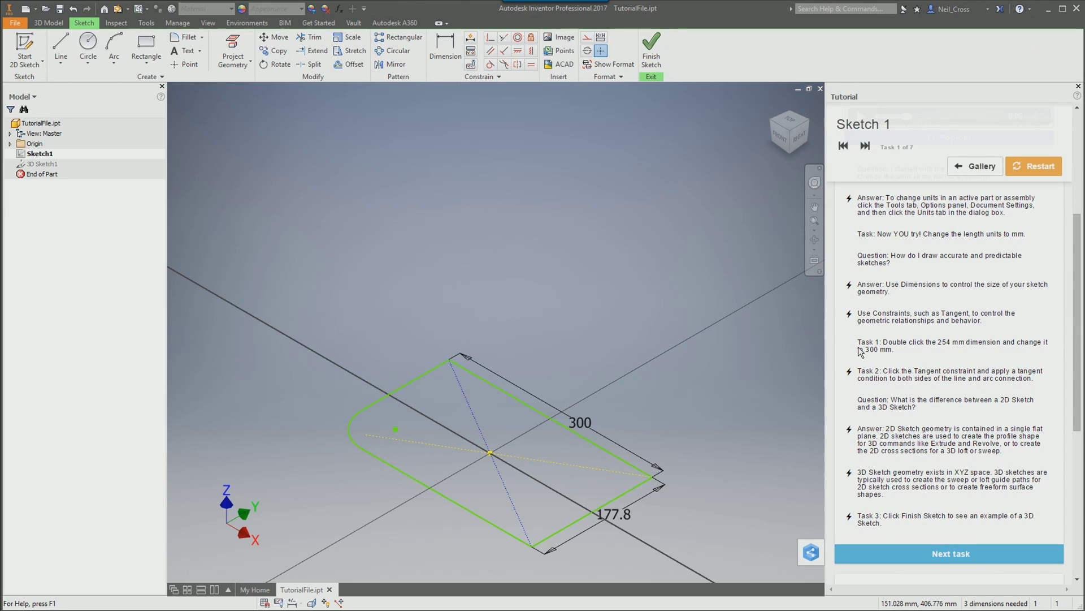
scroll(907, 300, up, 4)
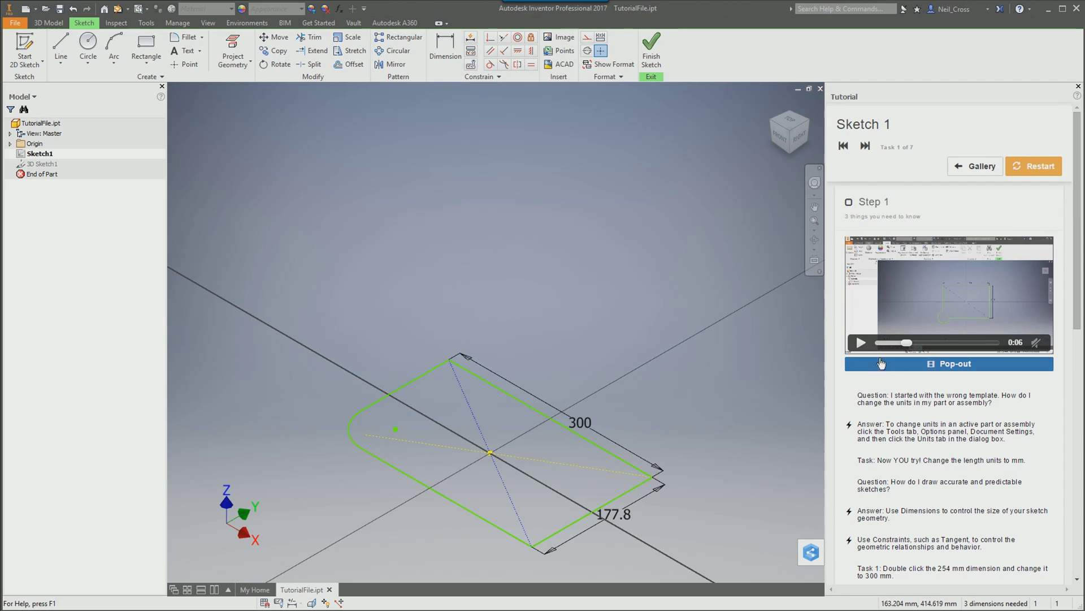
mouse_move(870, 424)
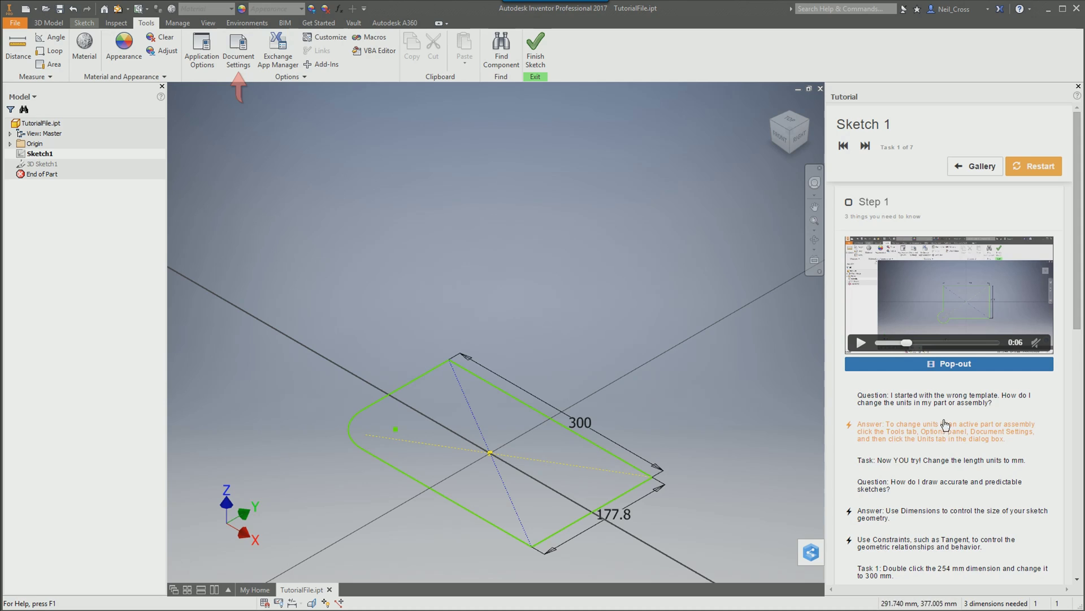
scroll(939, 345, down, 5)
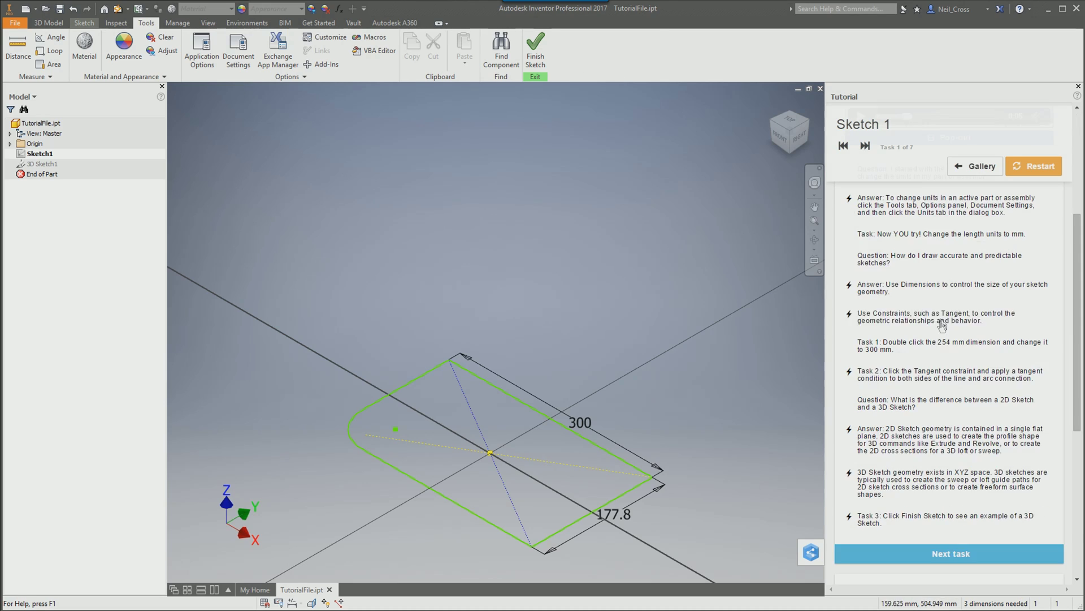
scroll(941, 326, down, 5)
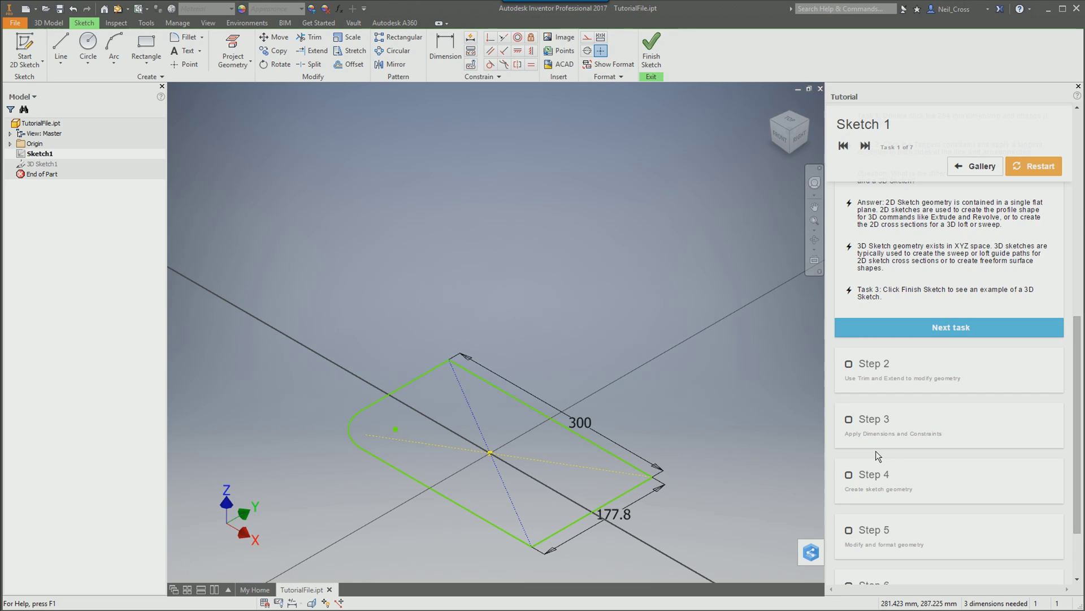
scroll(879, 470, down, 2)
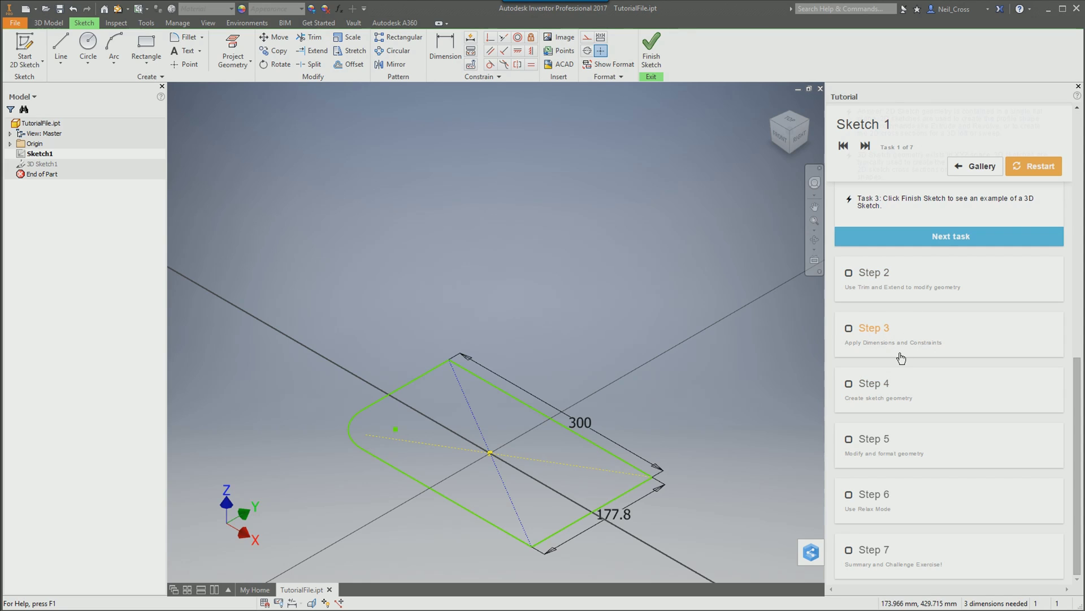
click(890, 401)
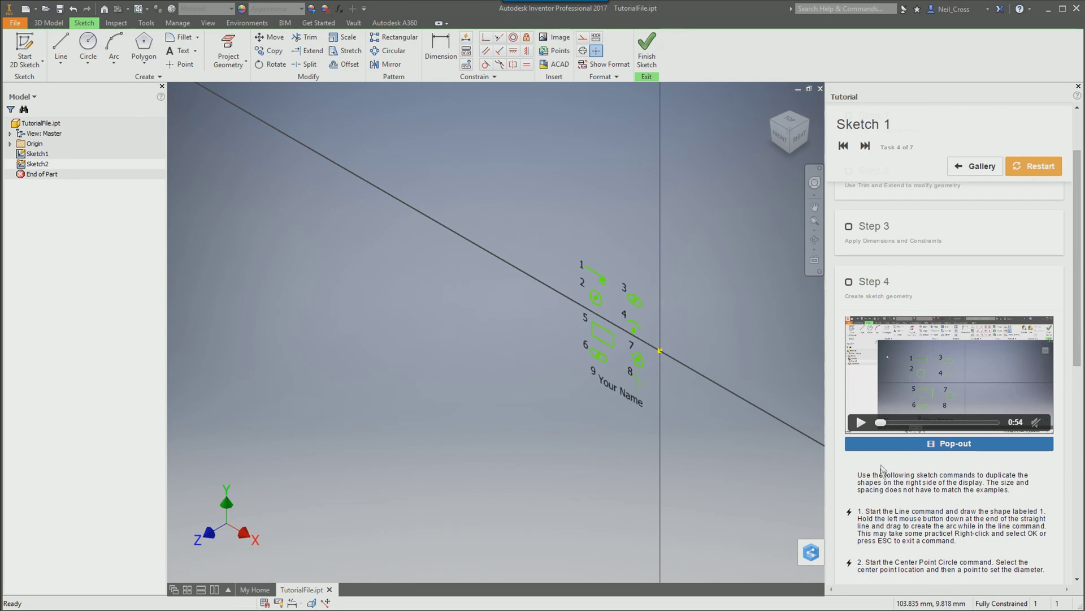
- Try the Ellipse command and zoom in on Sketch2's numbered example shapes 1–9
scroll(883, 469, down, 4)
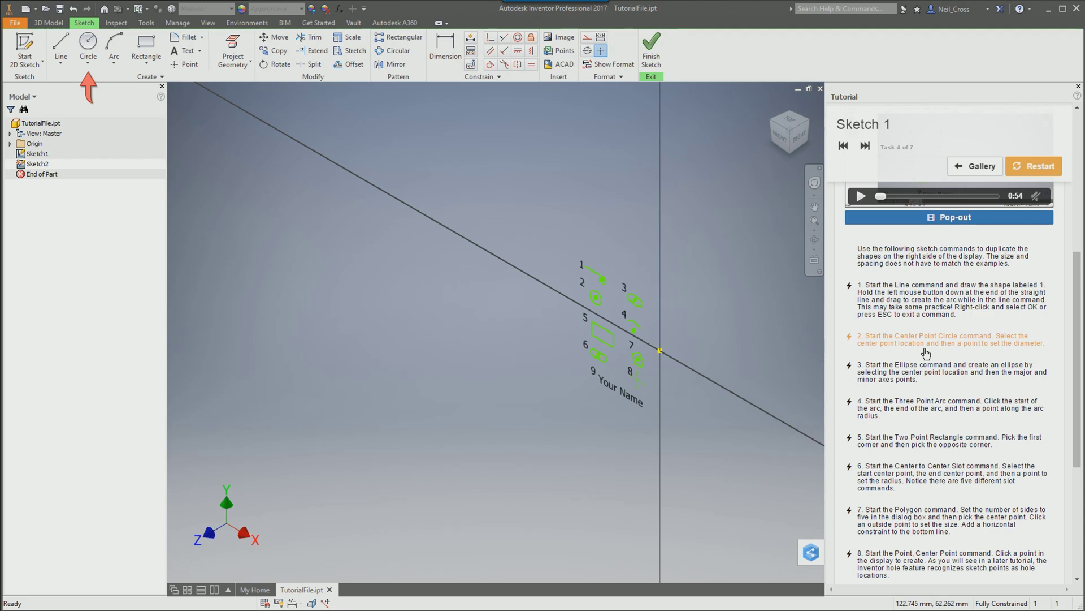
mouse_move(916, 368)
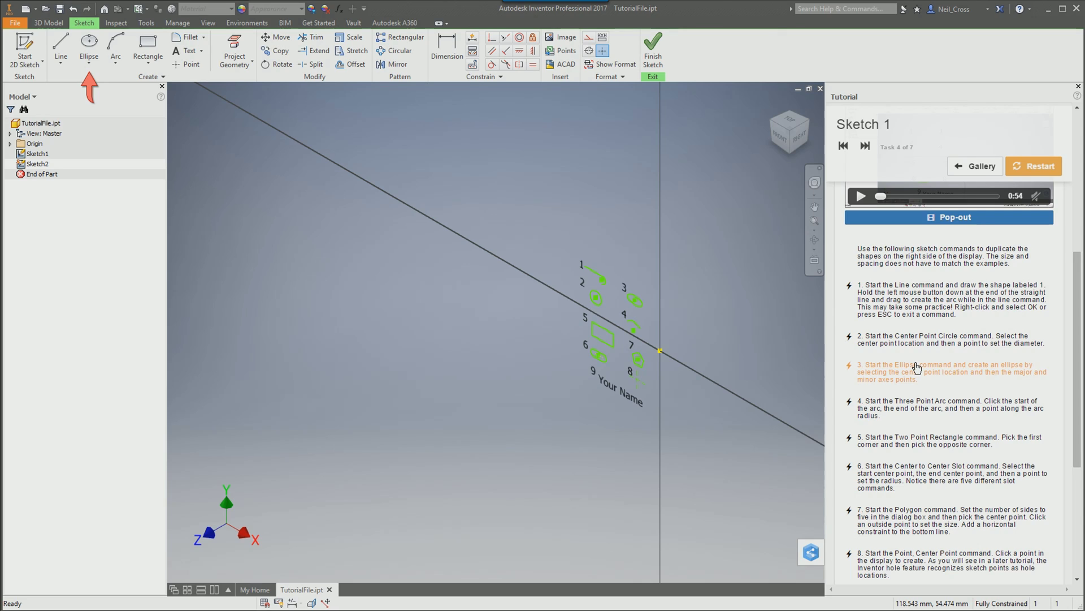
click(86, 66)
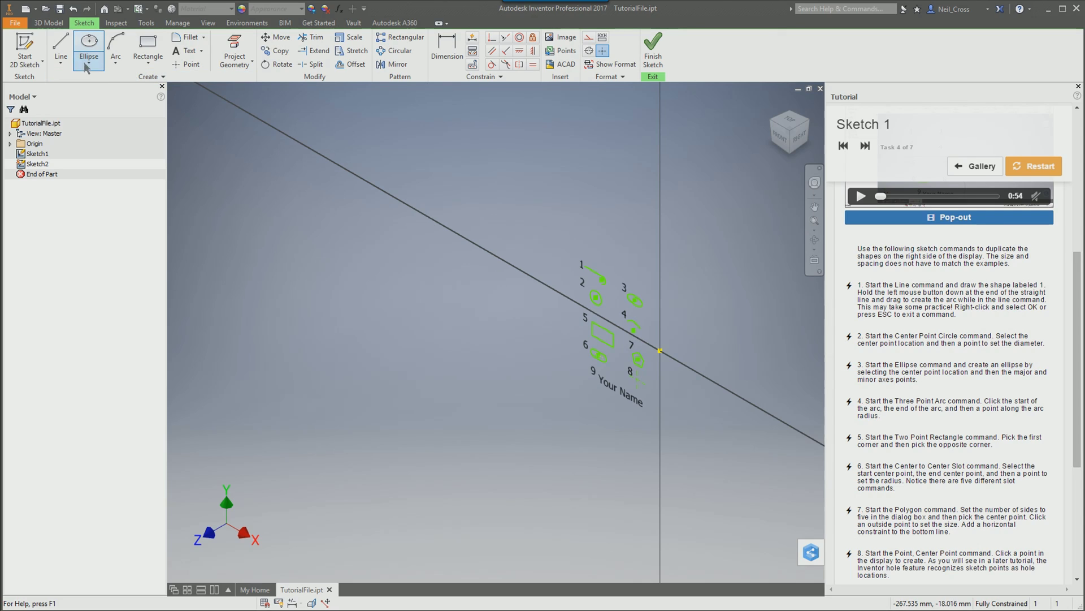
mouse_move(969, 344)
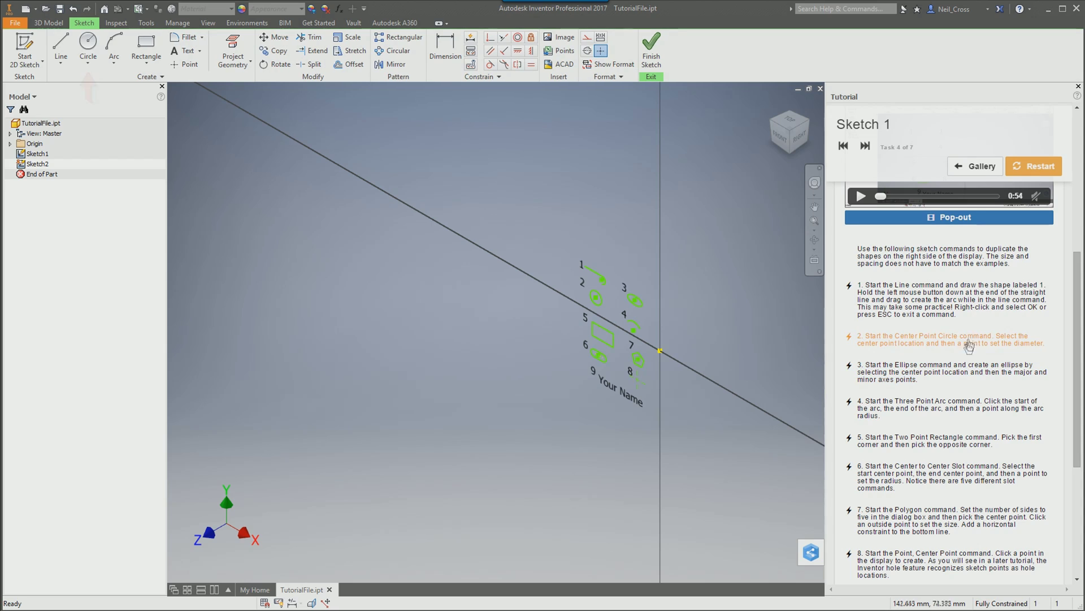
click(980, 256)
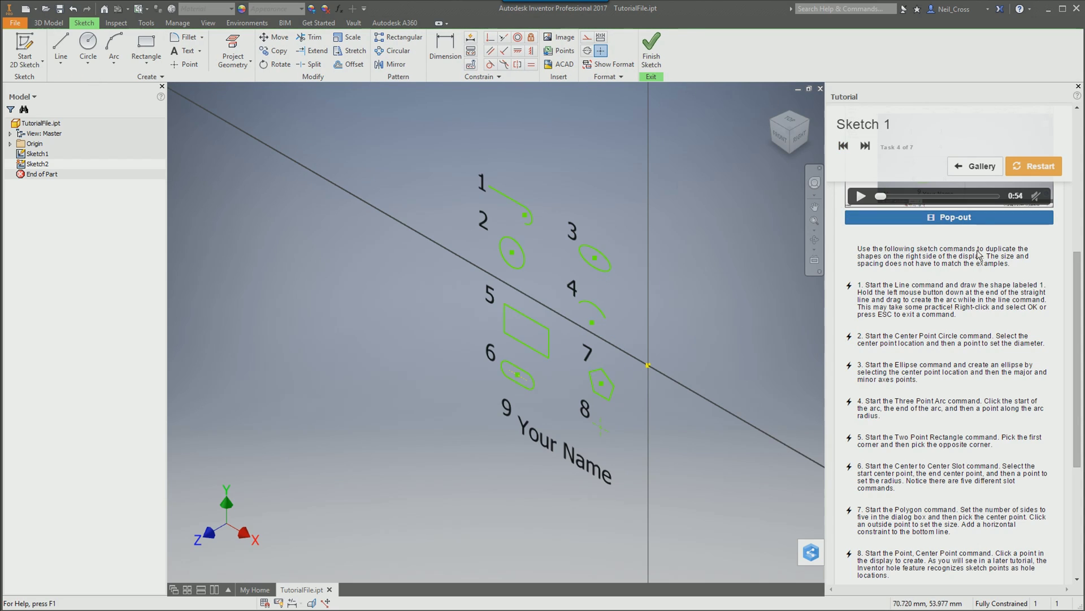
- Exit the tutorial via Gallery and return to the Learning Autodesk Inventor path
scroll(927, 350, up, 5)
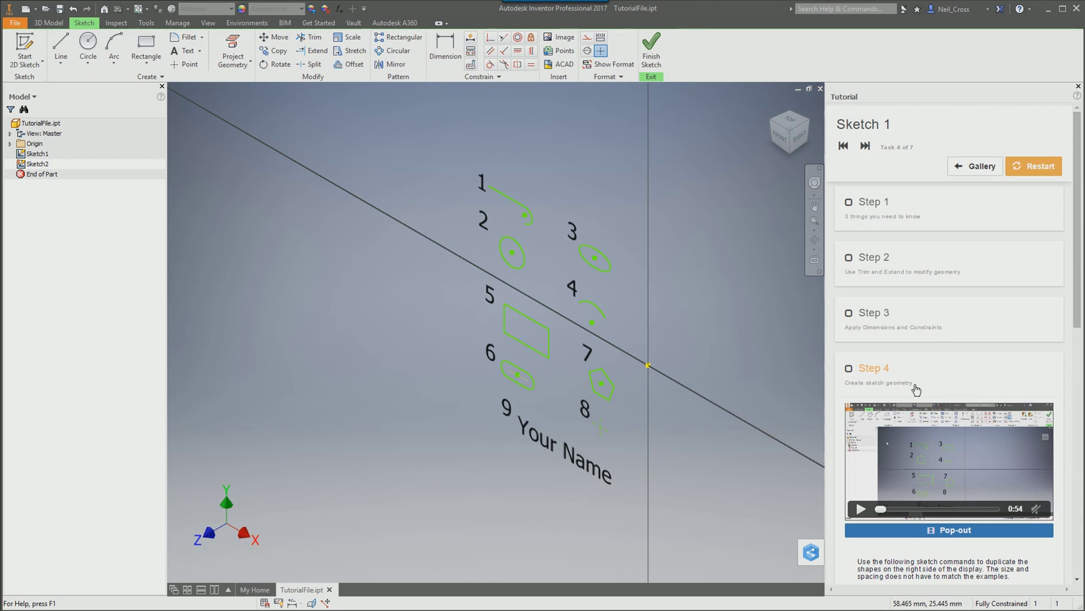
click(975, 166)
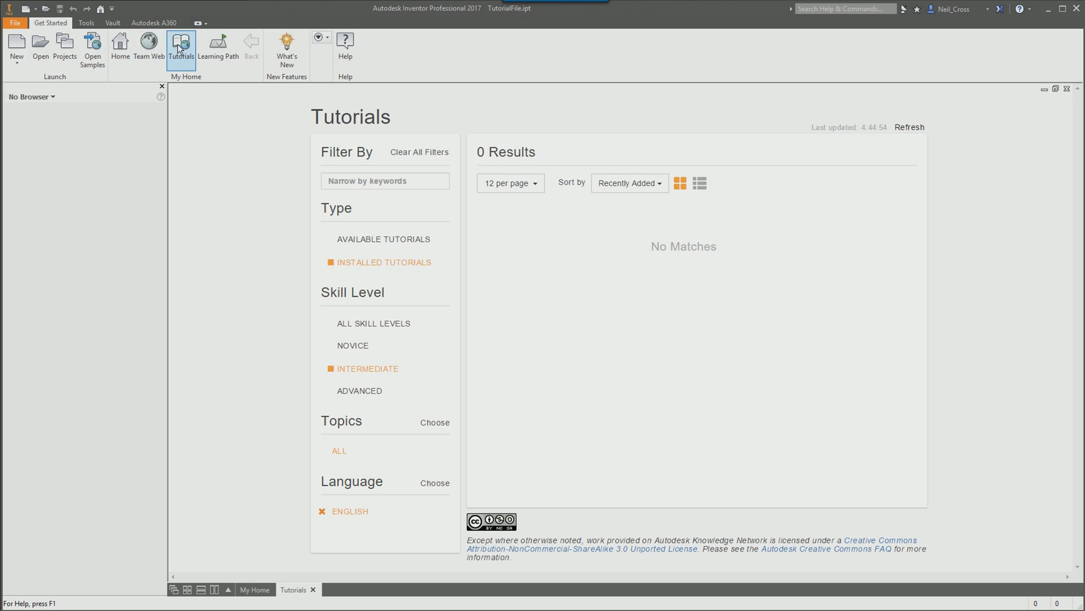
click(219, 47)
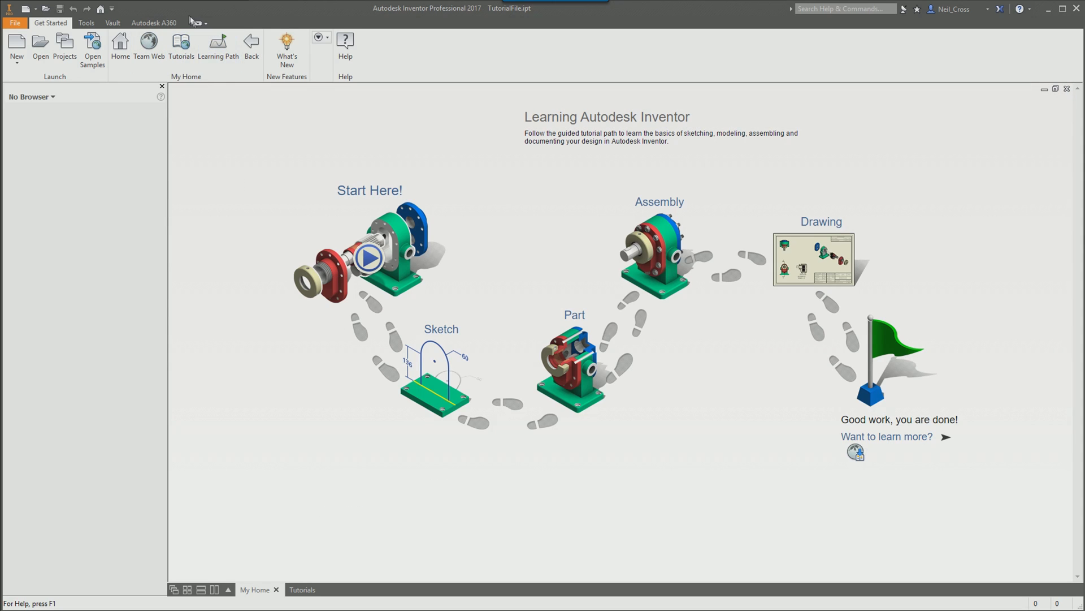
- Open the Tutorials gallery and search tutorials for 'extrude'
click(148, 45)
click(184, 48)
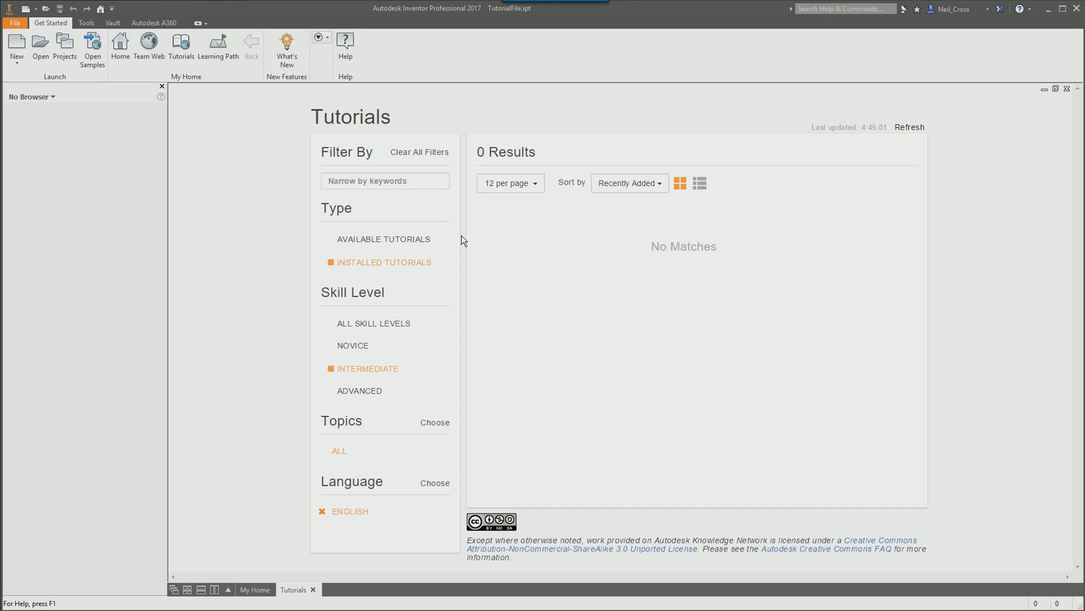
click(380, 181)
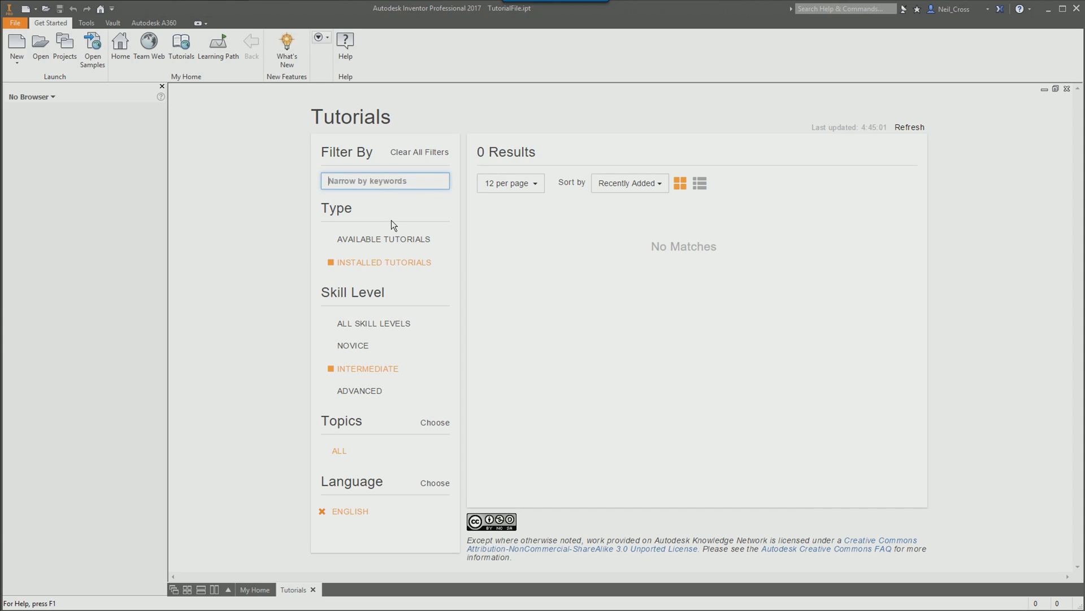
text(extrude)
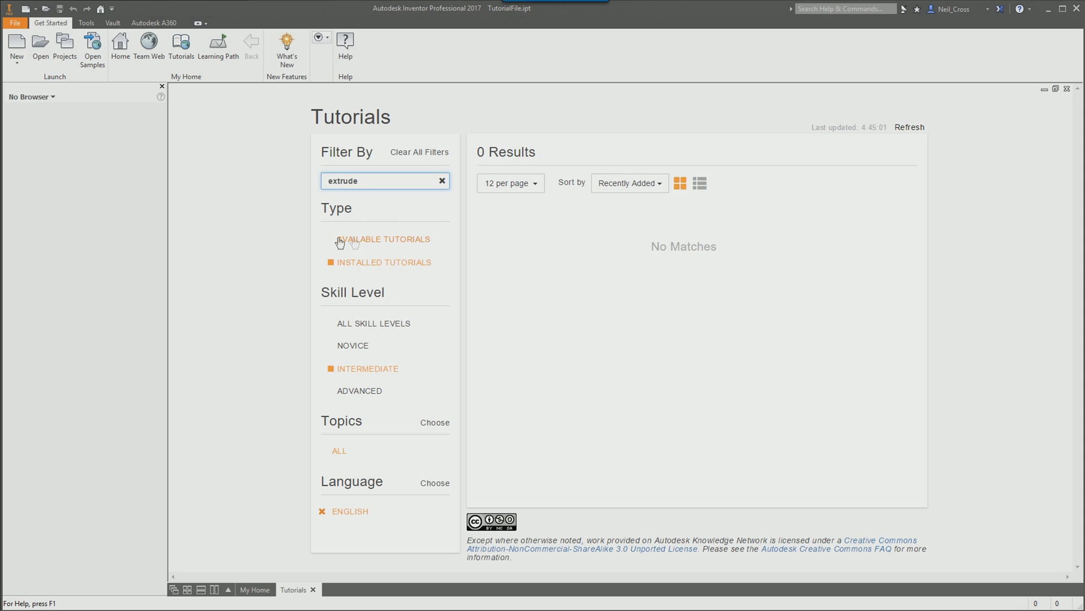
- Try the skill-level filters, clear the 'extrude' keyword, and settle on Novice (20 tutorials)
click(365, 344)
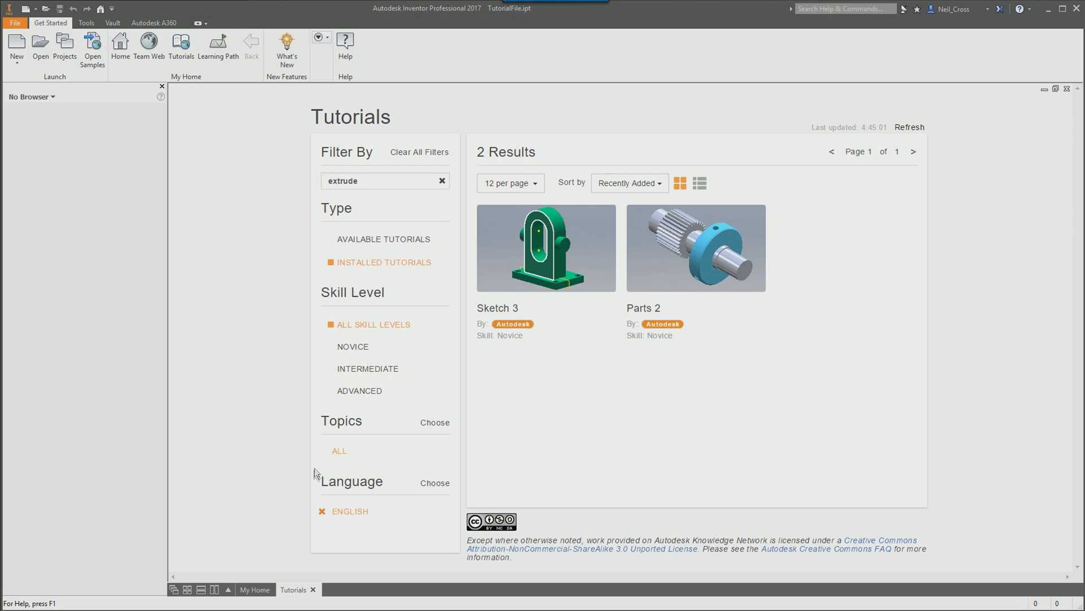
click(357, 395)
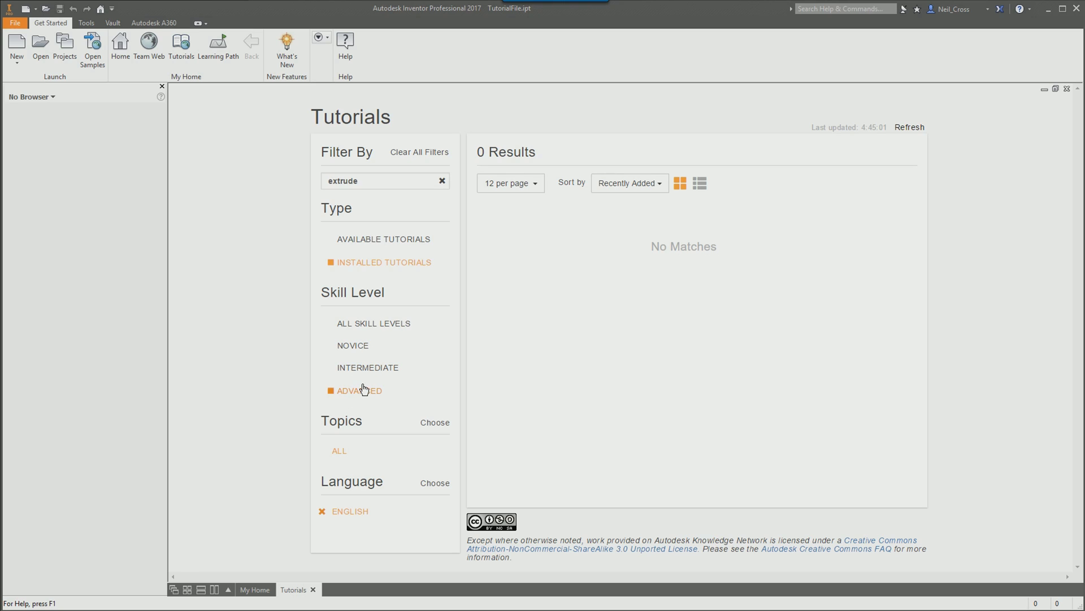
click(442, 181)
click(373, 368)
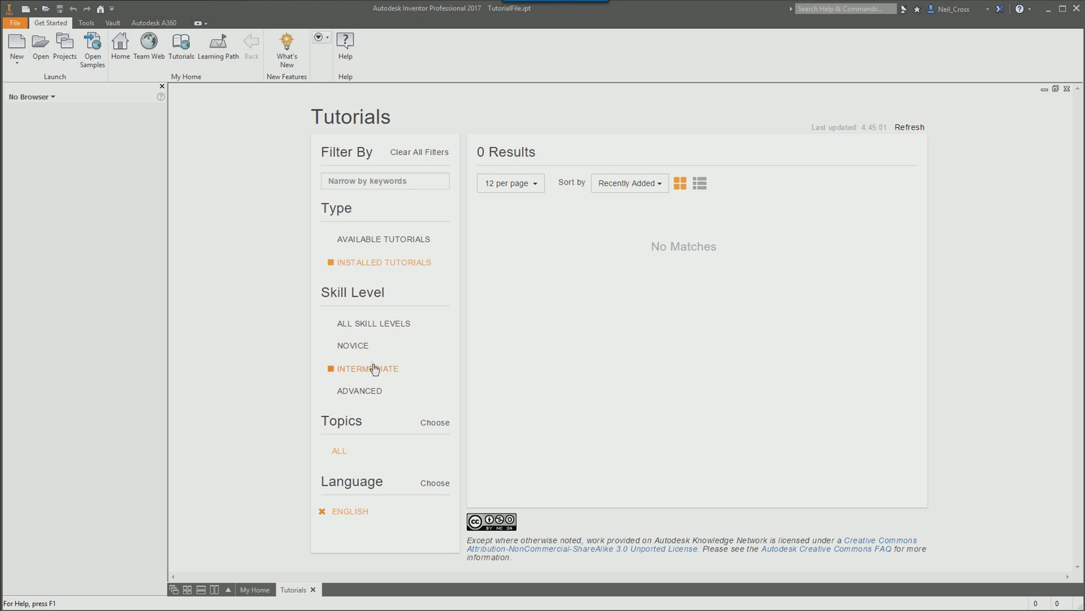
click(369, 391)
click(357, 346)
scroll(611, 377, down, 6)
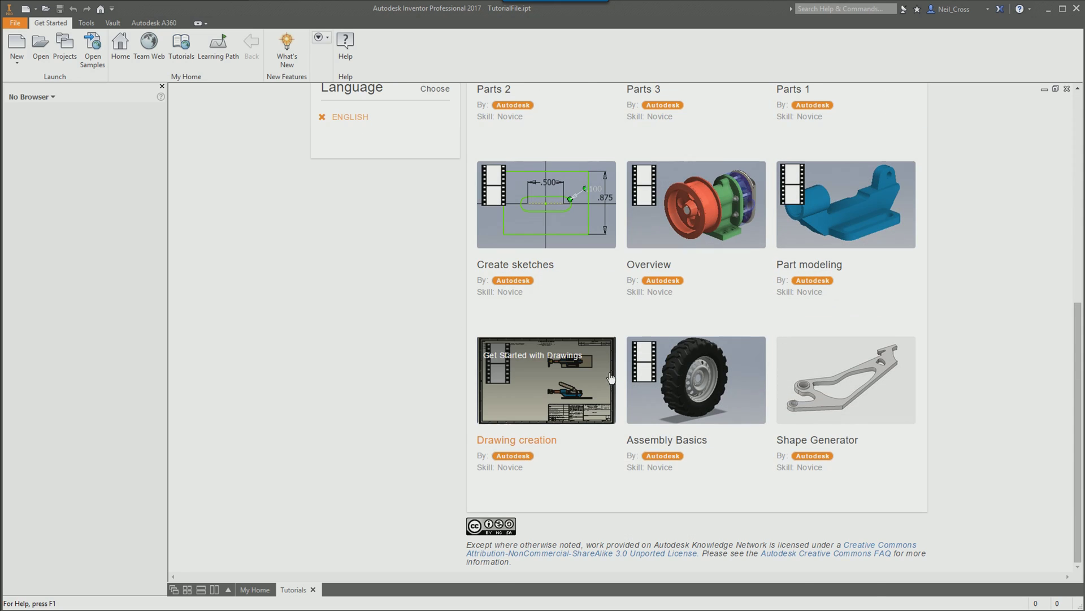
scroll(610, 378, up, 6)
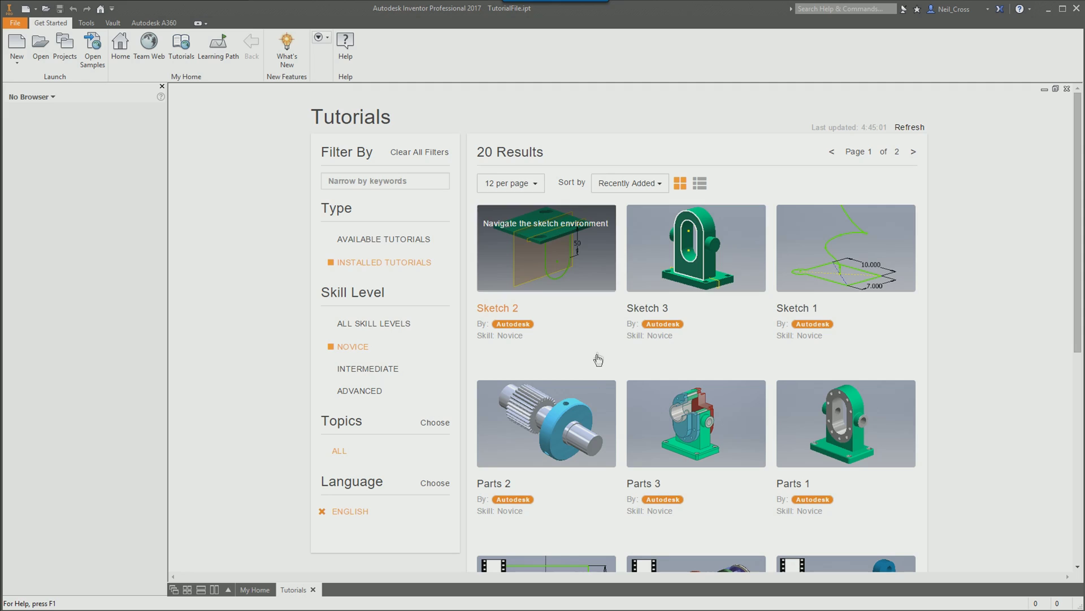